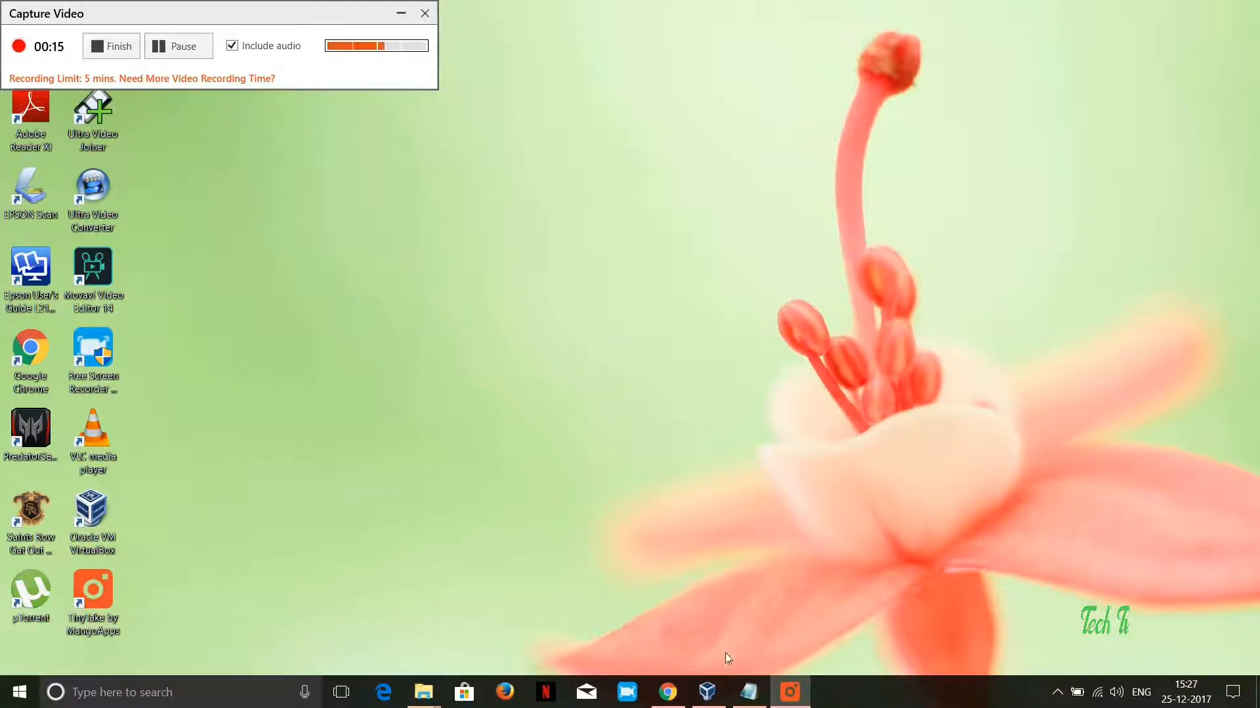
# Step: Open the text note listing the software and system requirements, and clear the recorder window out of the way
pyautogui.click(748, 693)
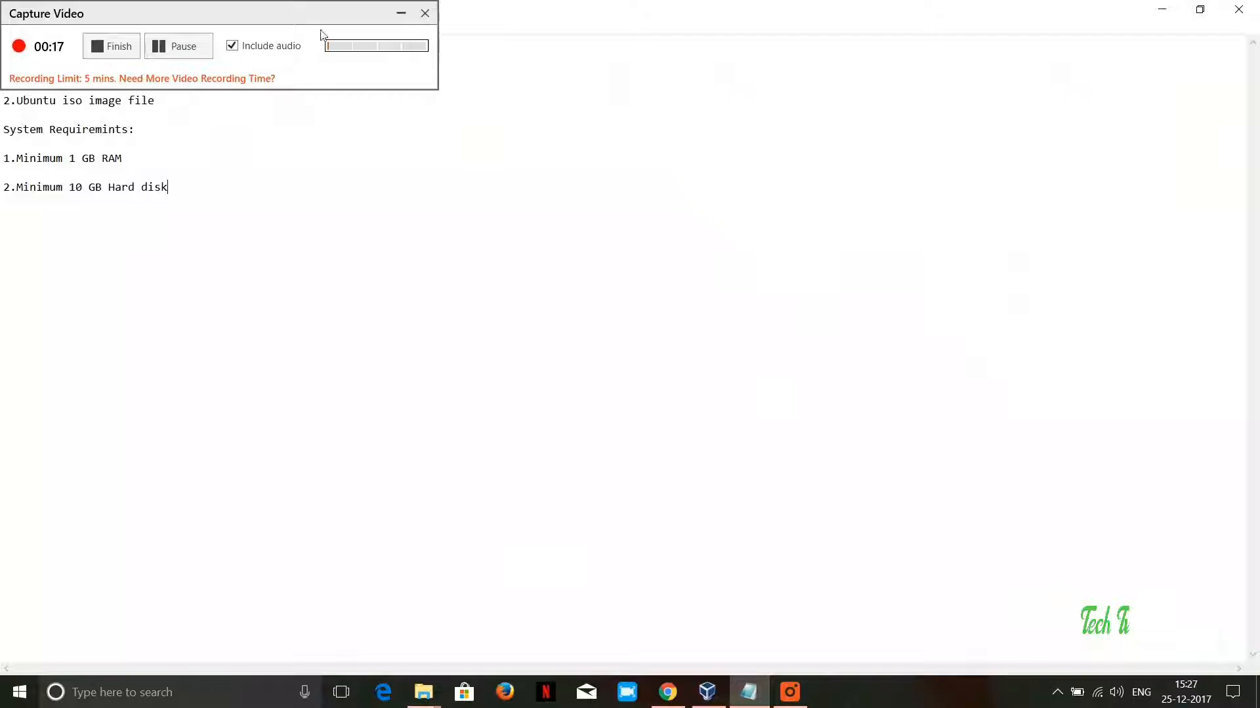
pyautogui.click(401, 13)
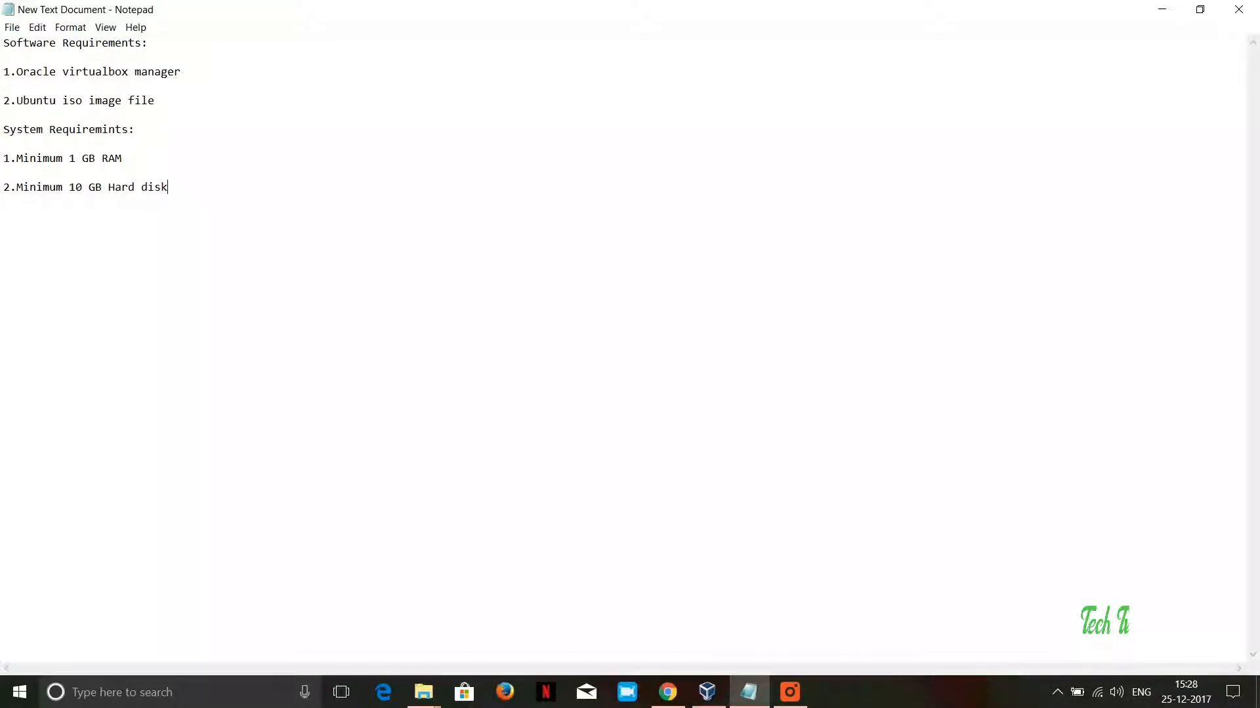
# Step: Switch to Chrome, search for "virtualbox windows 10 64 bit" and open the Oracle VM VirtualBox Downloads page
pyautogui.moveTo(681, 692)
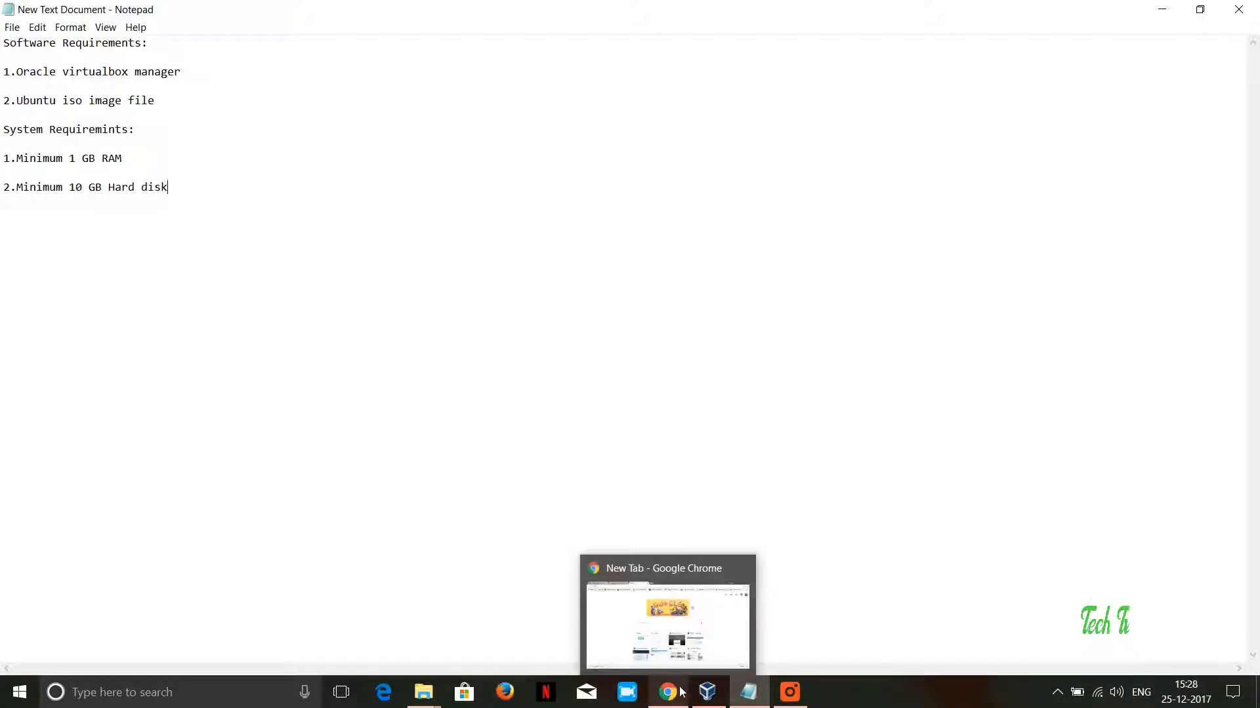
pyautogui.click(681, 692)
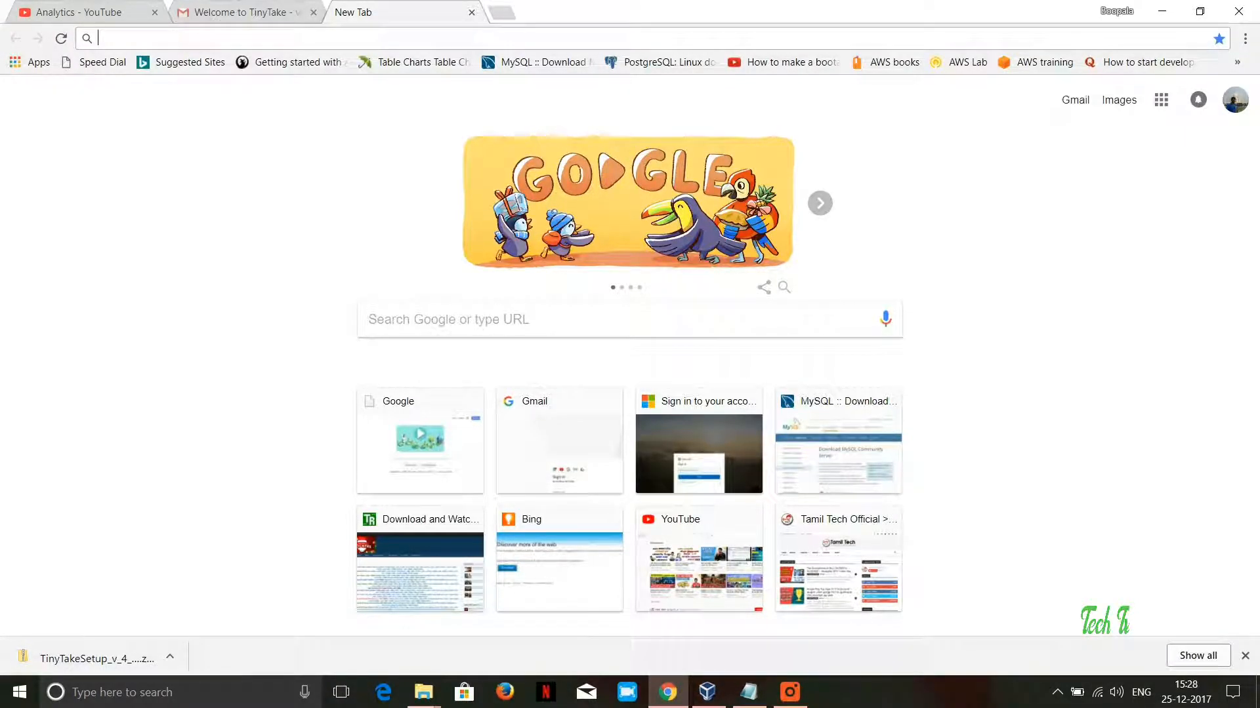
pyautogui.write('virtualbox windows 10 64 bit')
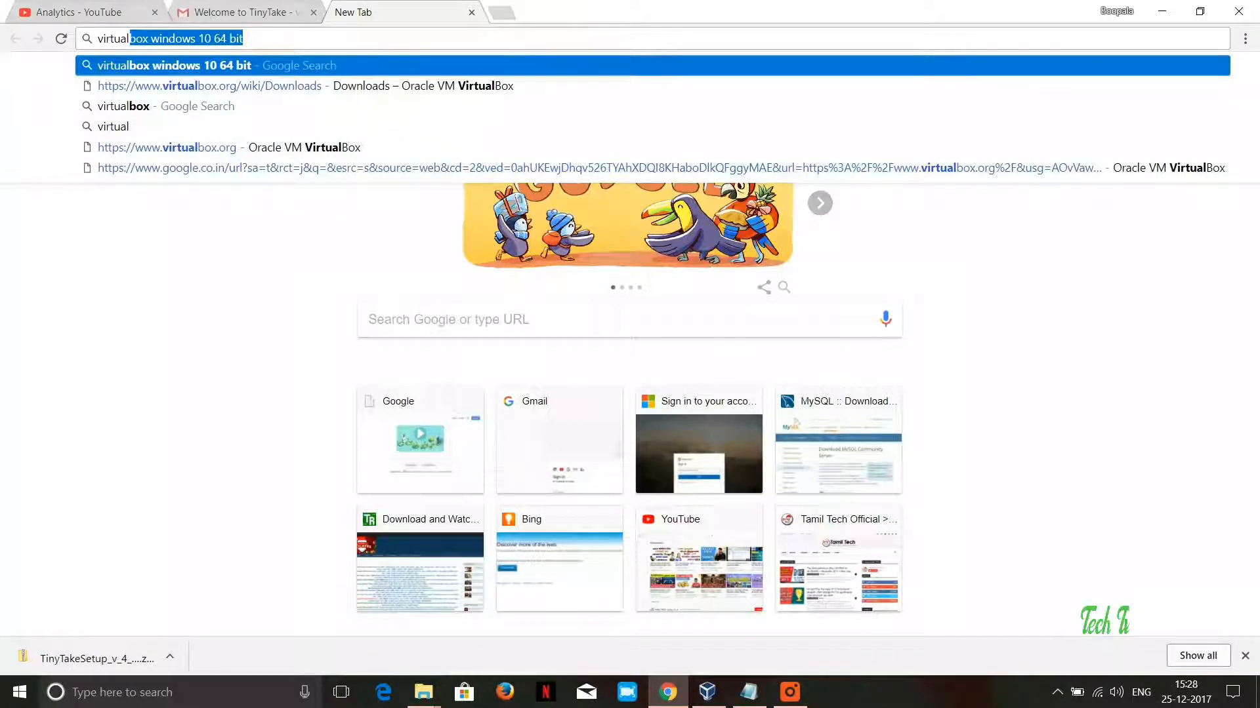
pyautogui.press('Right')
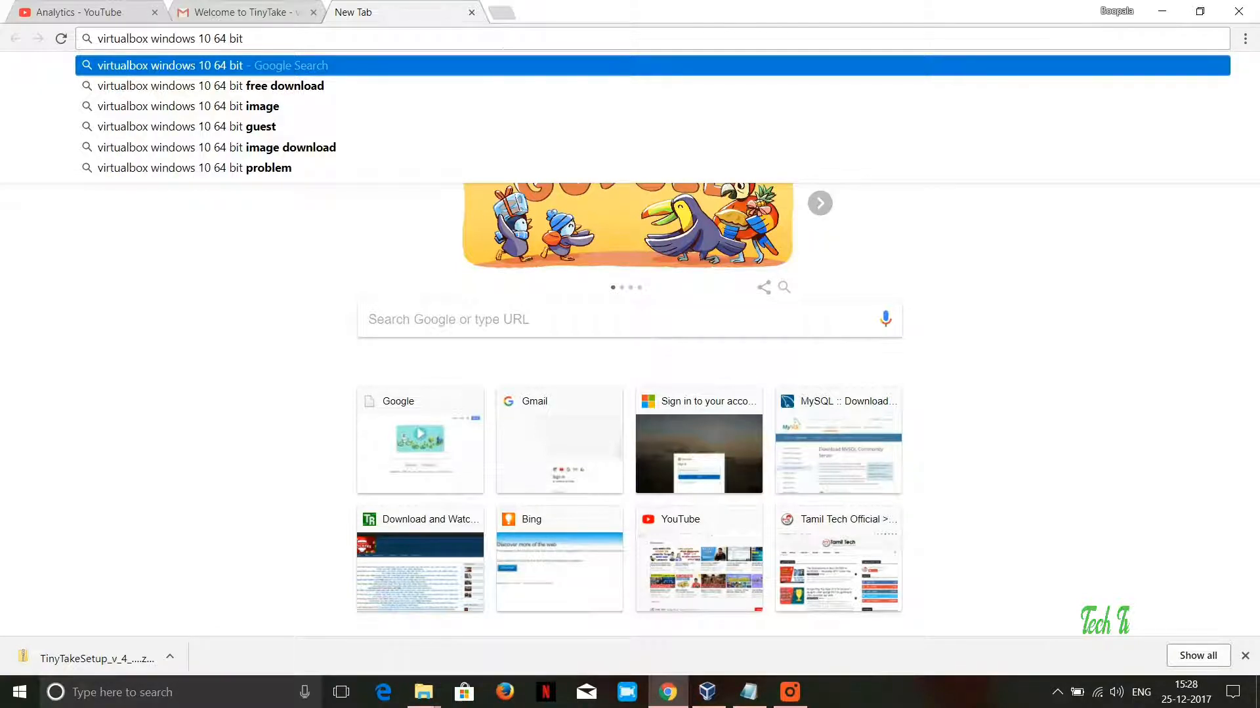
pyautogui.press('Return')
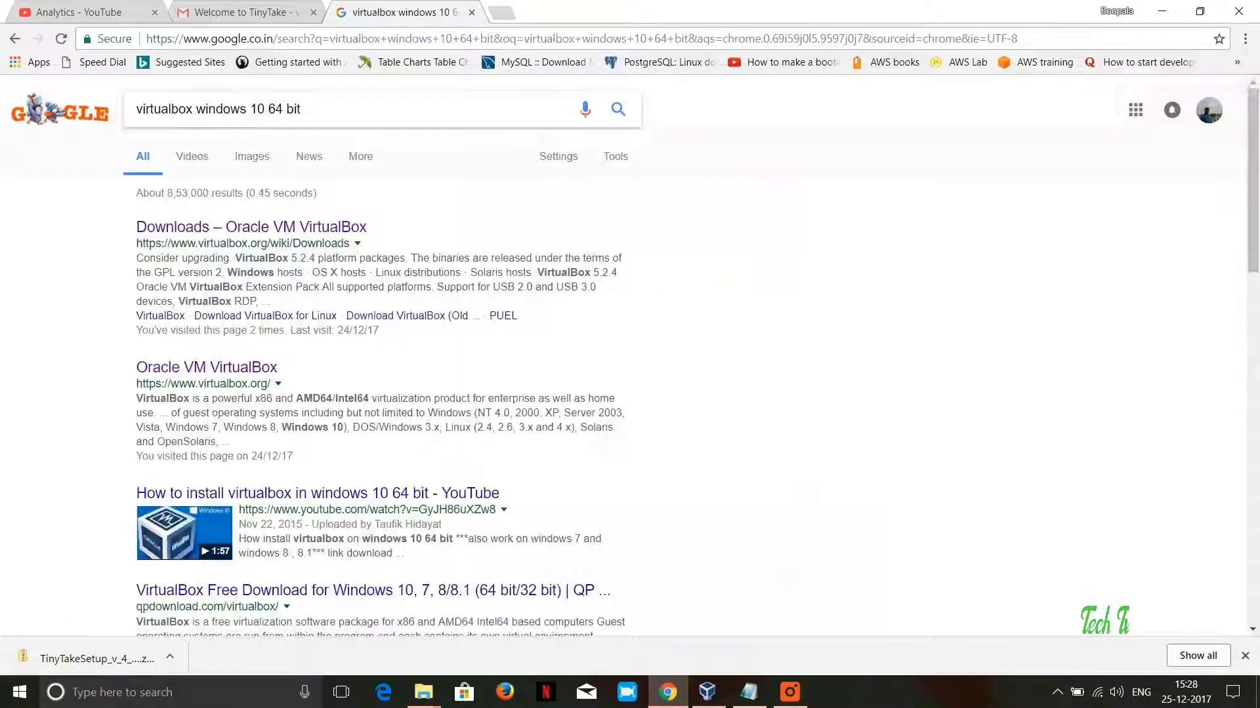
pyautogui.click(326, 228)
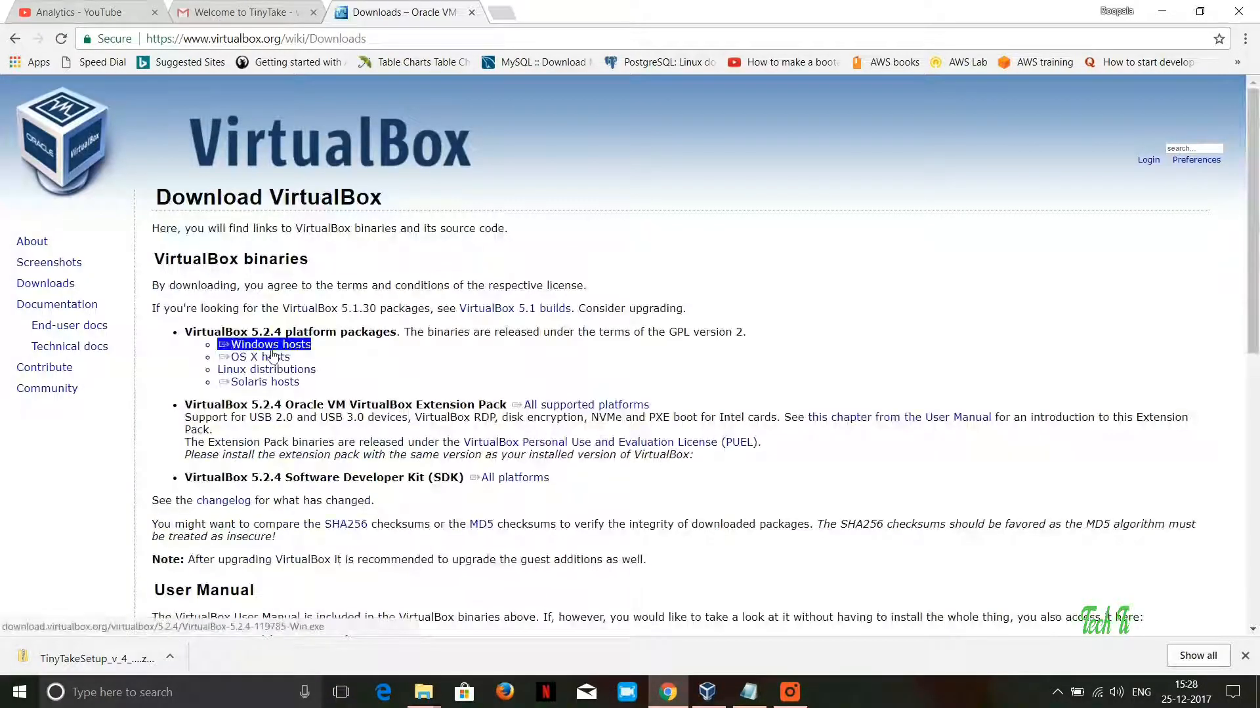
# Step: Start downloading the VirtualBox 5.2.4 package for Windows hosts and cancel that download in the downloads list
pyautogui.click(314, 351)
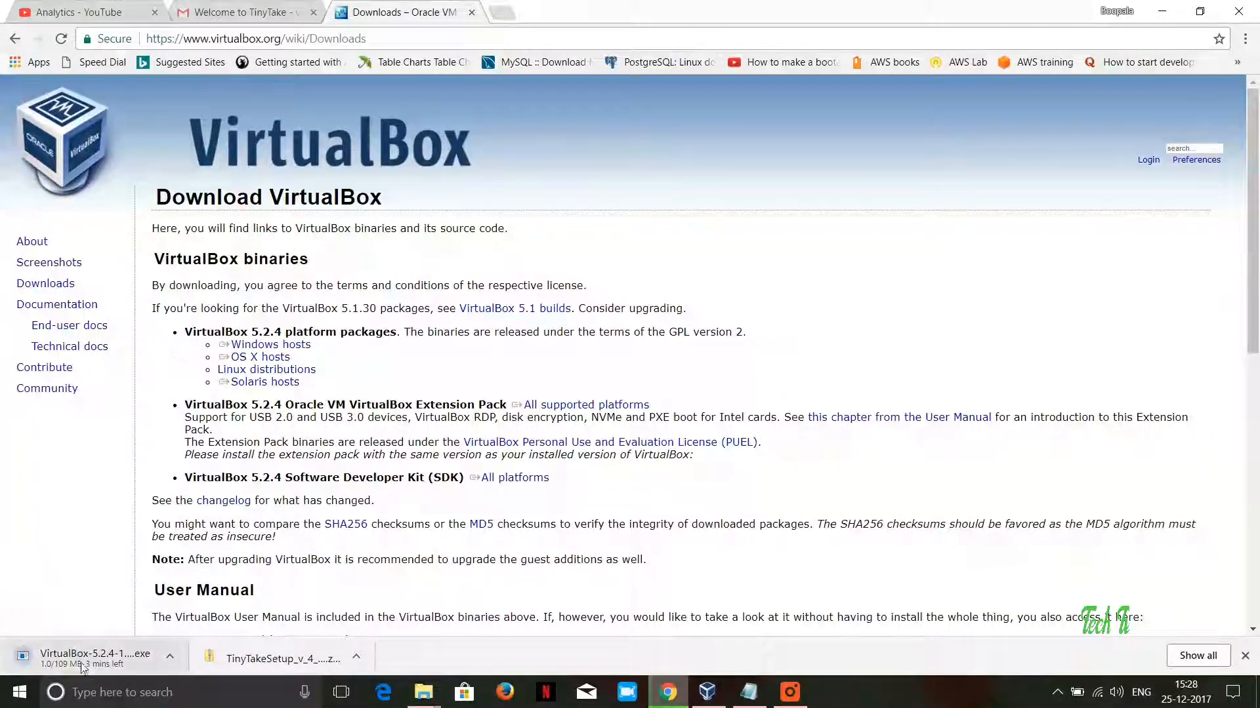
pyautogui.click(1196, 656)
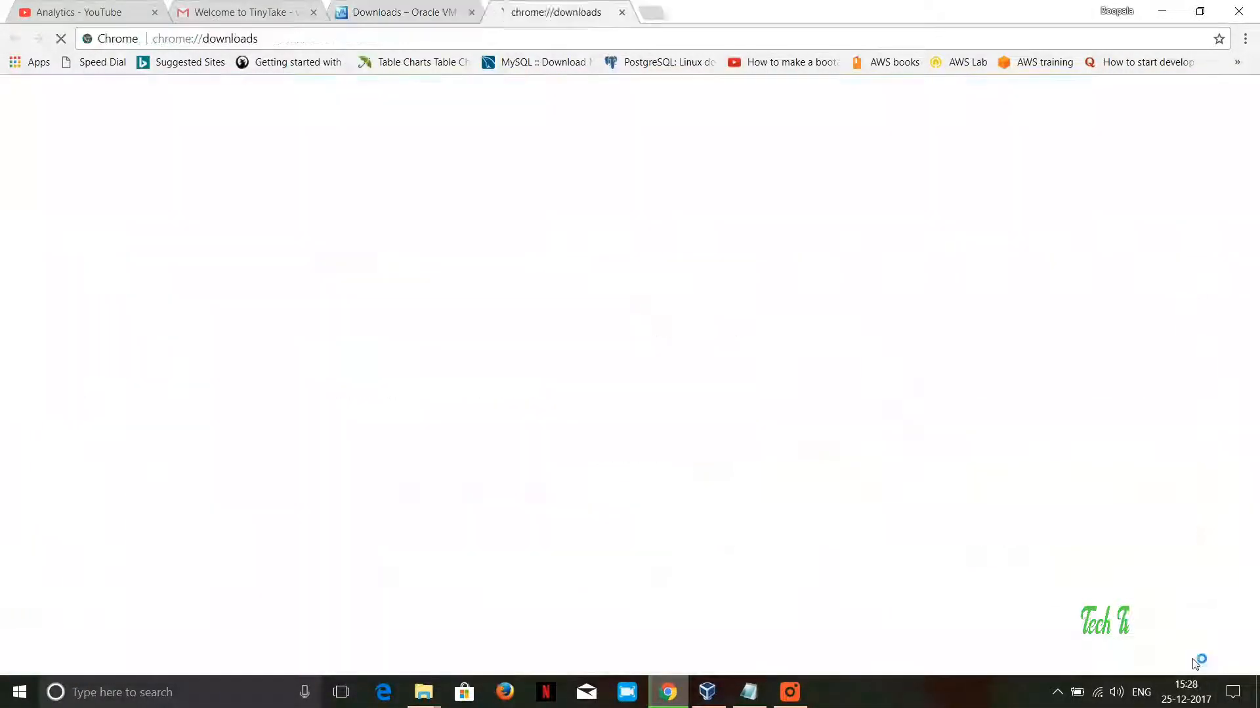
pyautogui.click(524, 278)
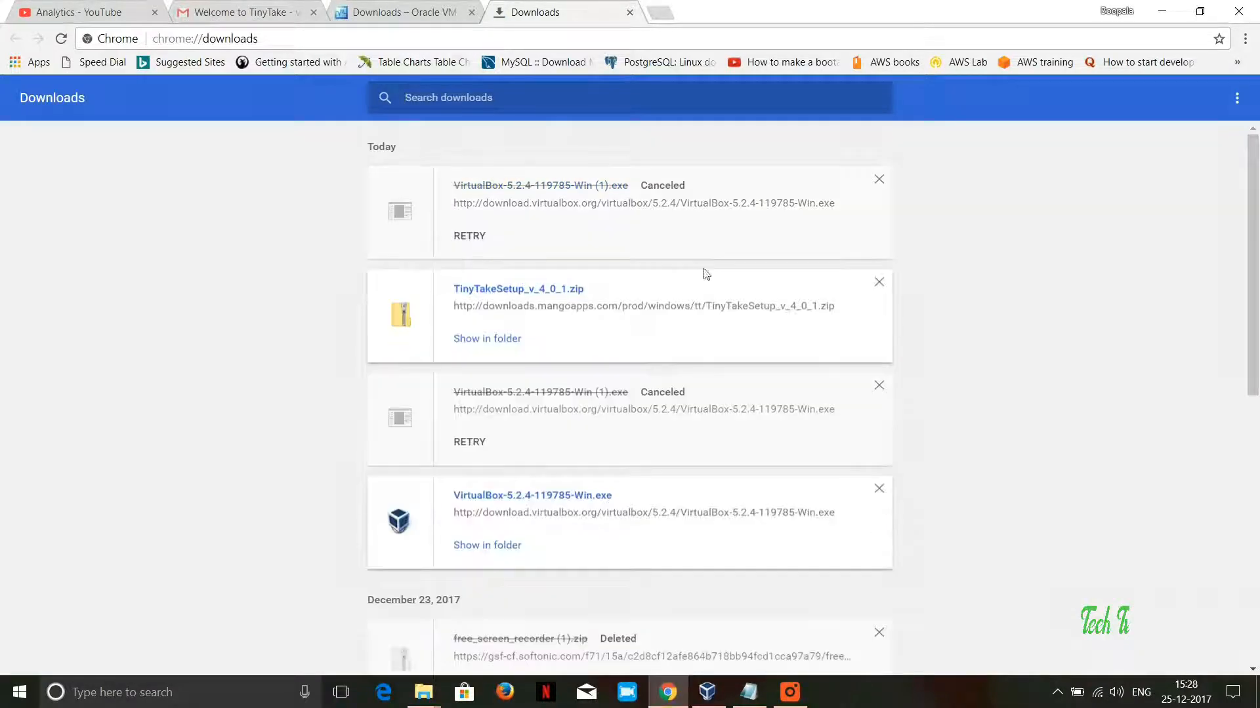
# Step: Run the downloaded VirtualBox-5.2.4-119785-Win.exe setup as far as the Repair or Remove page and cancel it
pyautogui.click(542, 502)
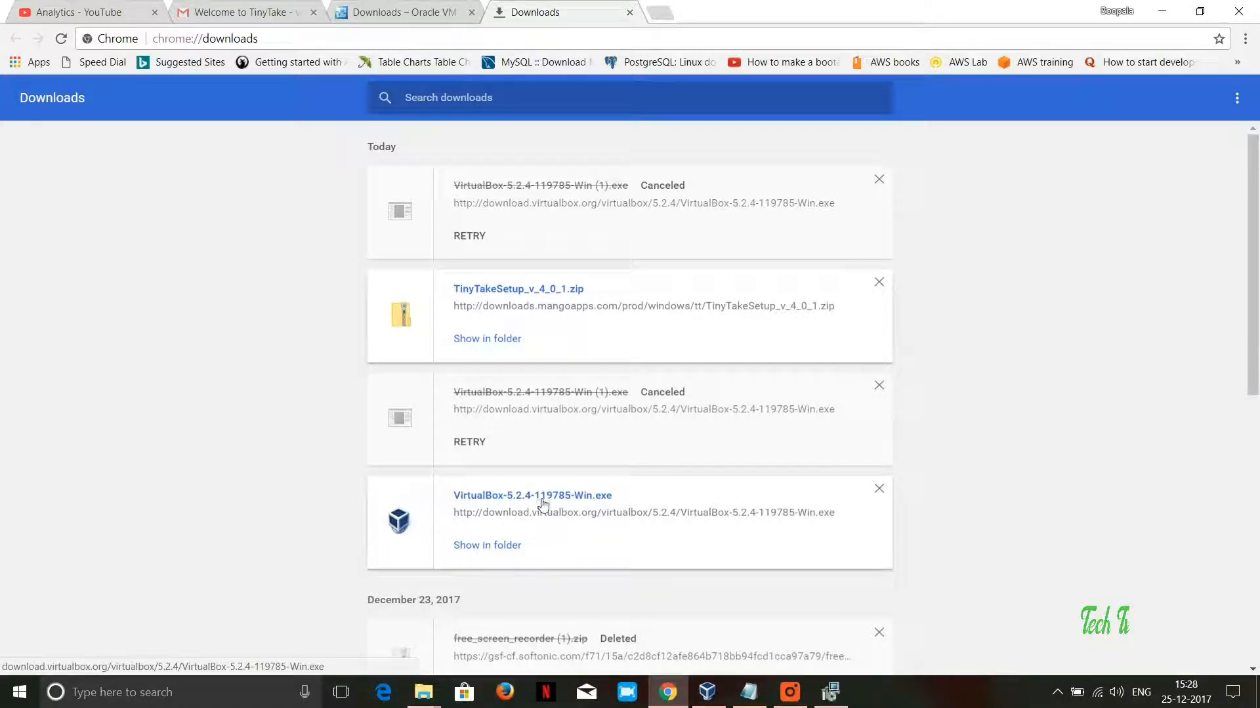
pyautogui.click(830, 691)
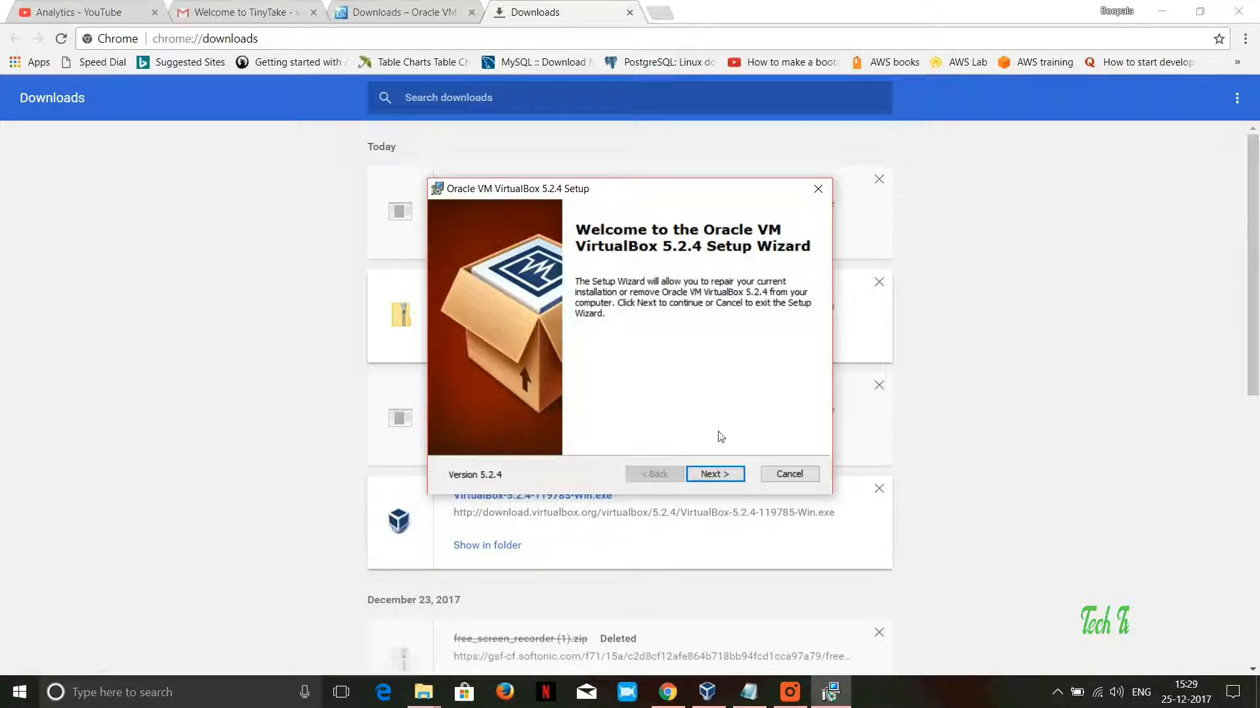
pyautogui.click(713, 471)
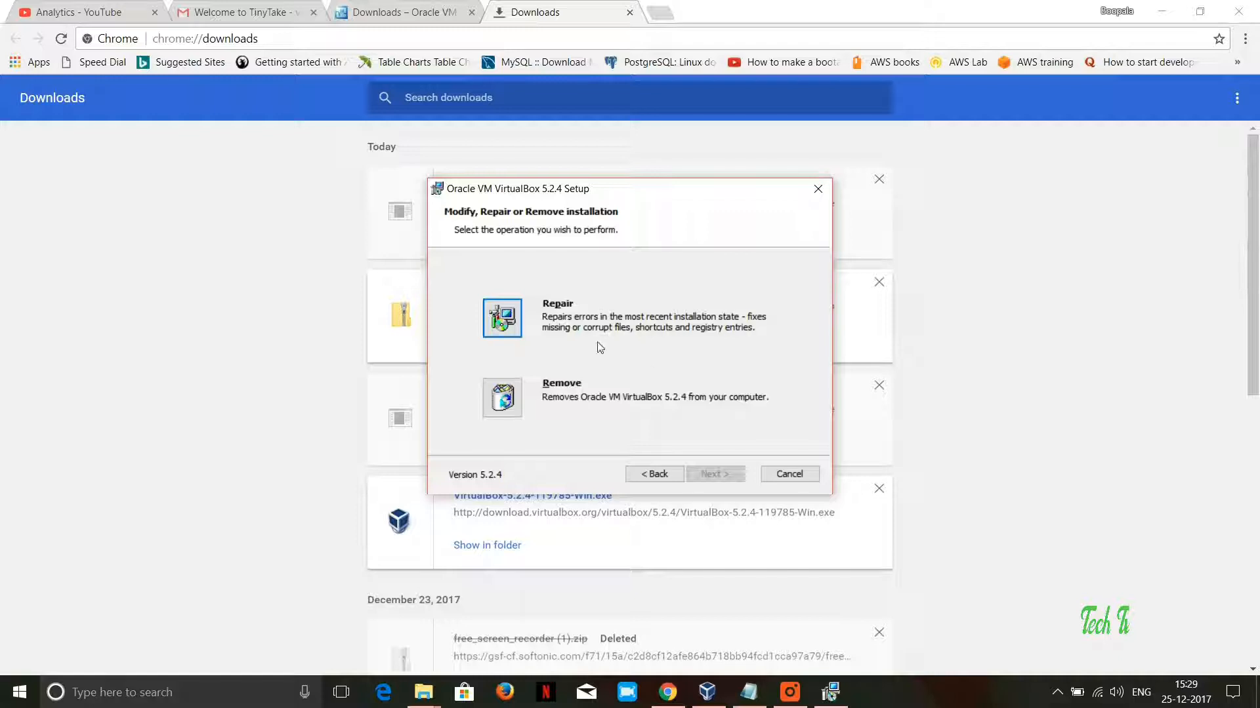
pyautogui.click(768, 480)
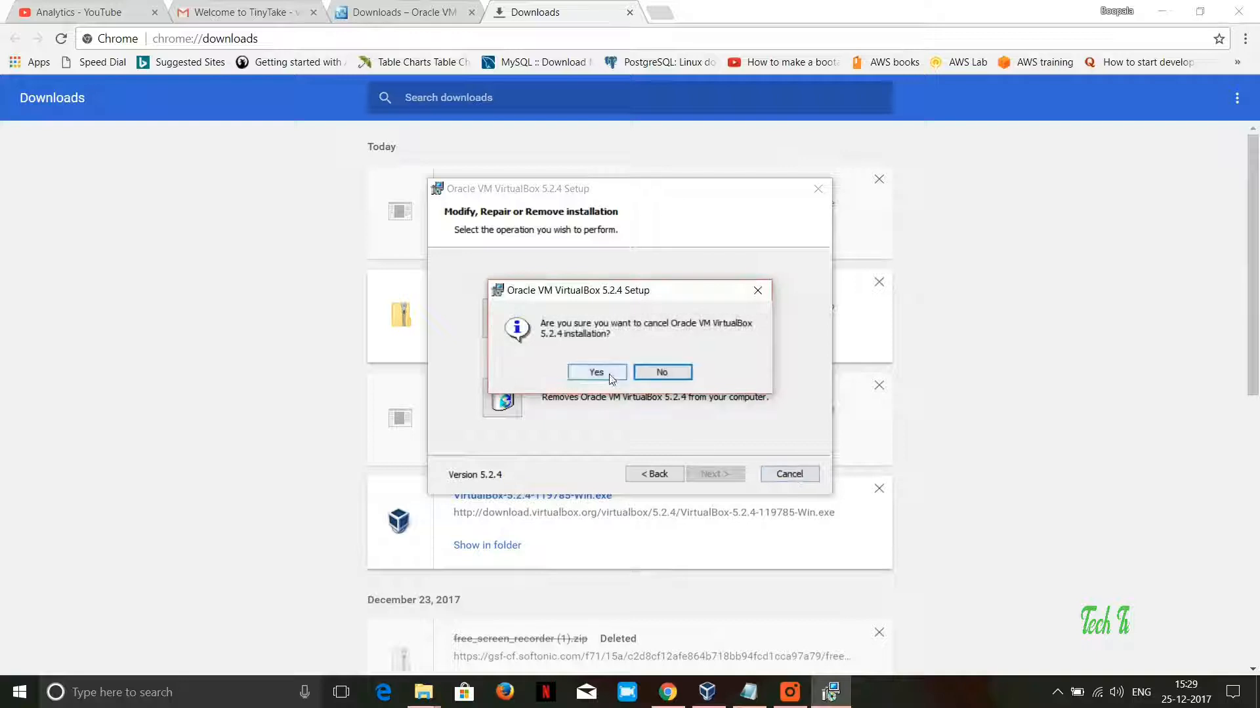
pyautogui.click(591, 373)
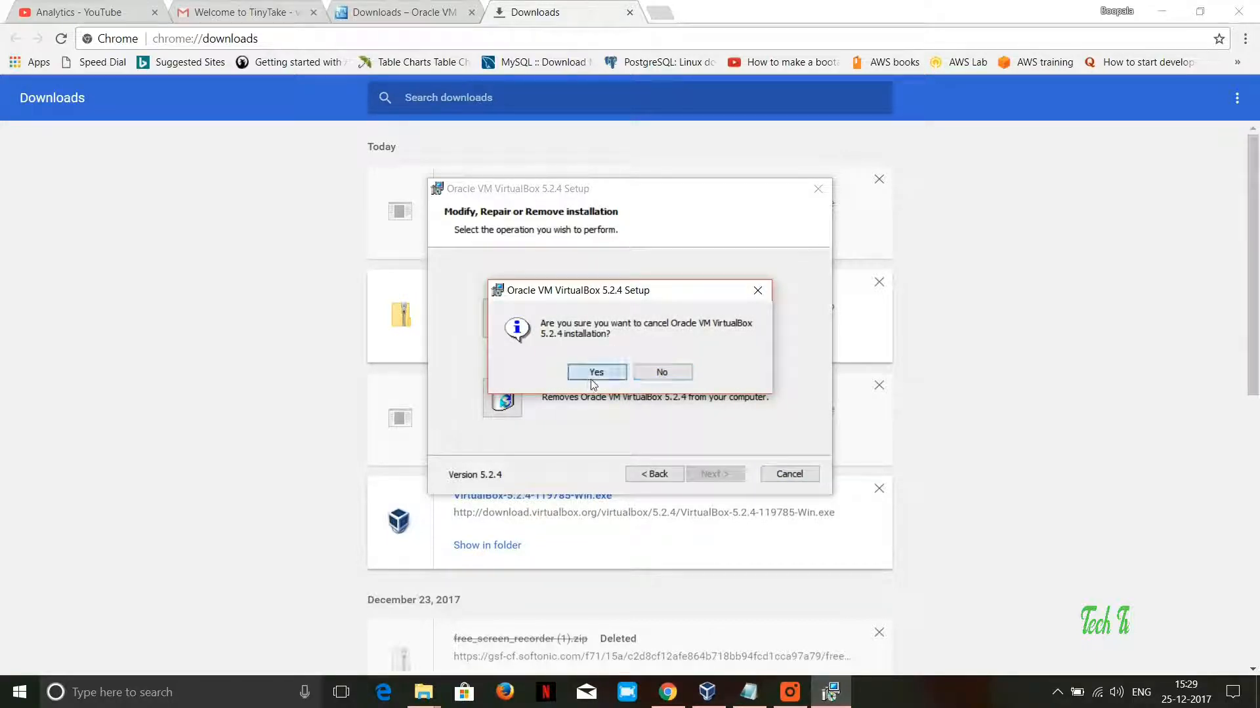
pyautogui.click(707, 480)
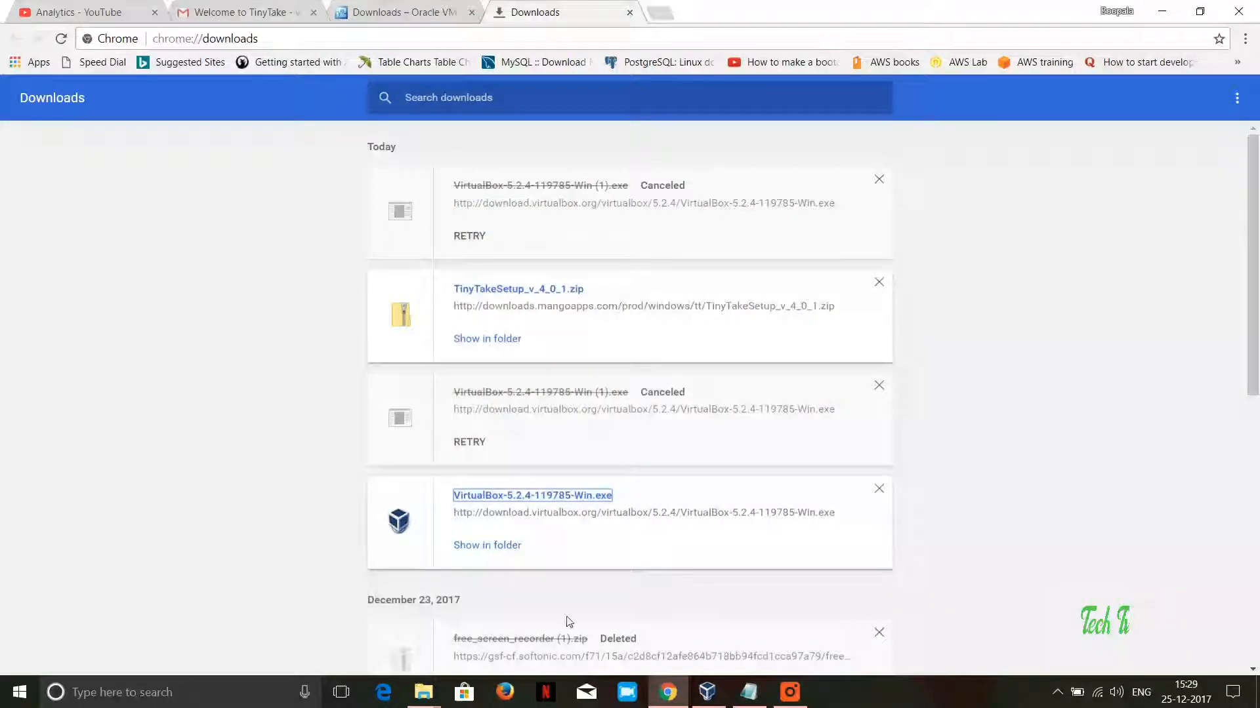
# Step: Switch to VirtualBox and begin a new Linux, Ubuntu (64-bit) virtual machine named with the owner's first name plus "-ubuntu"
pyautogui.click(707, 692)
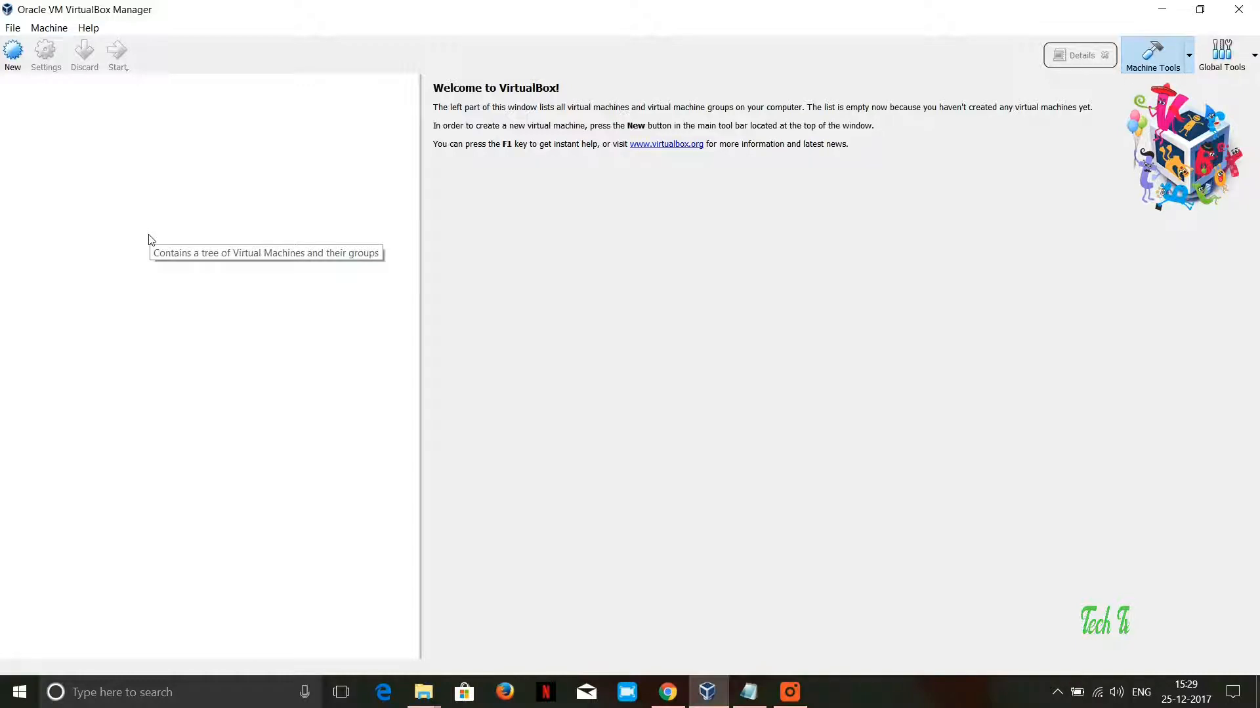
pyautogui.click(12, 59)
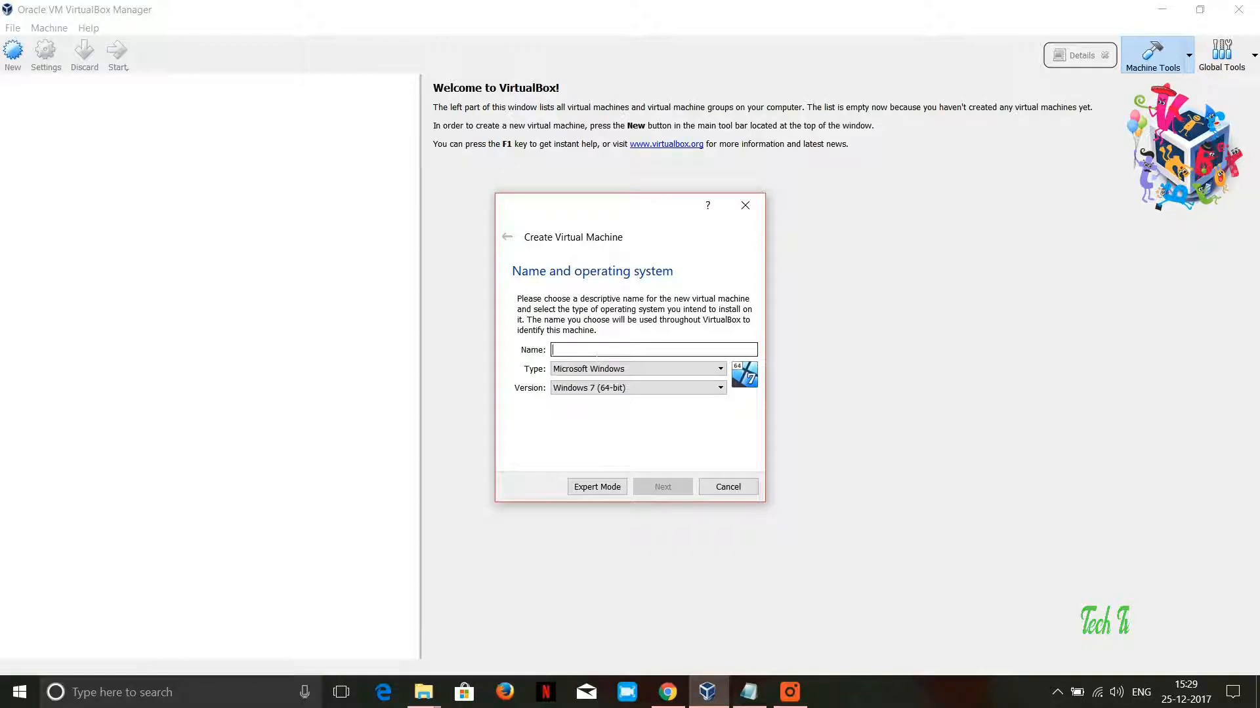
pyautogui.write('Boopal-ubuntu')
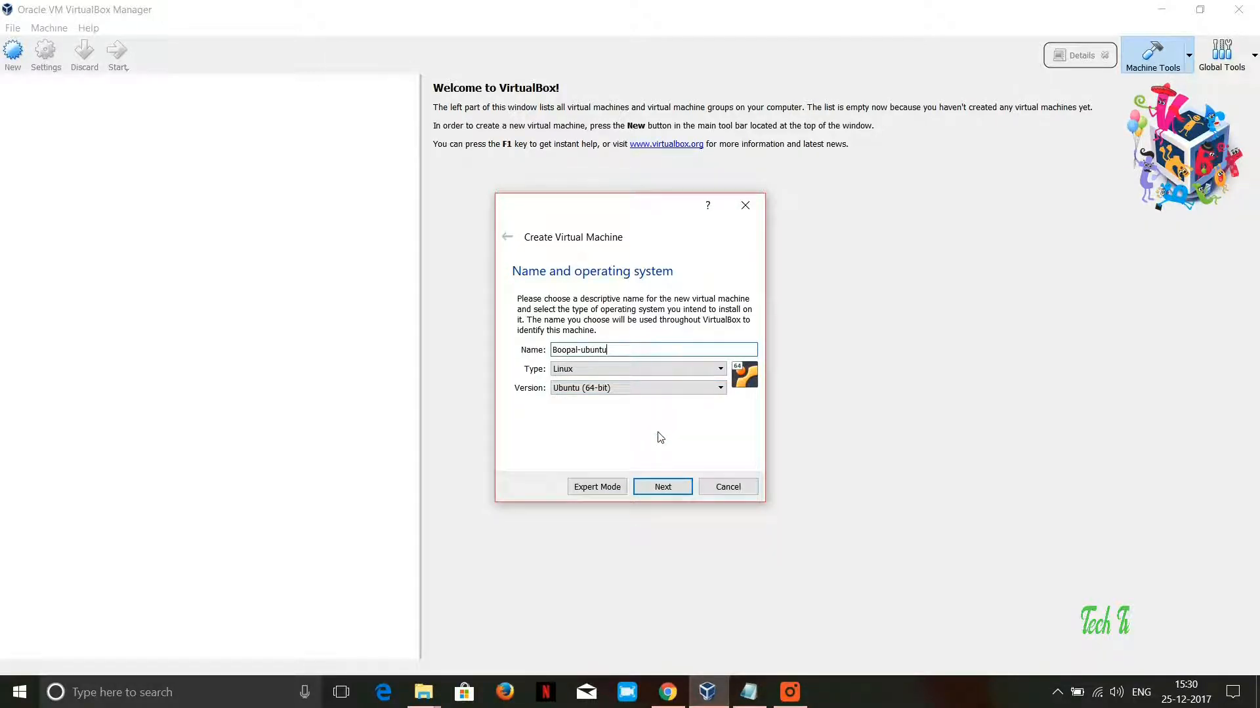
pyautogui.click(673, 488)
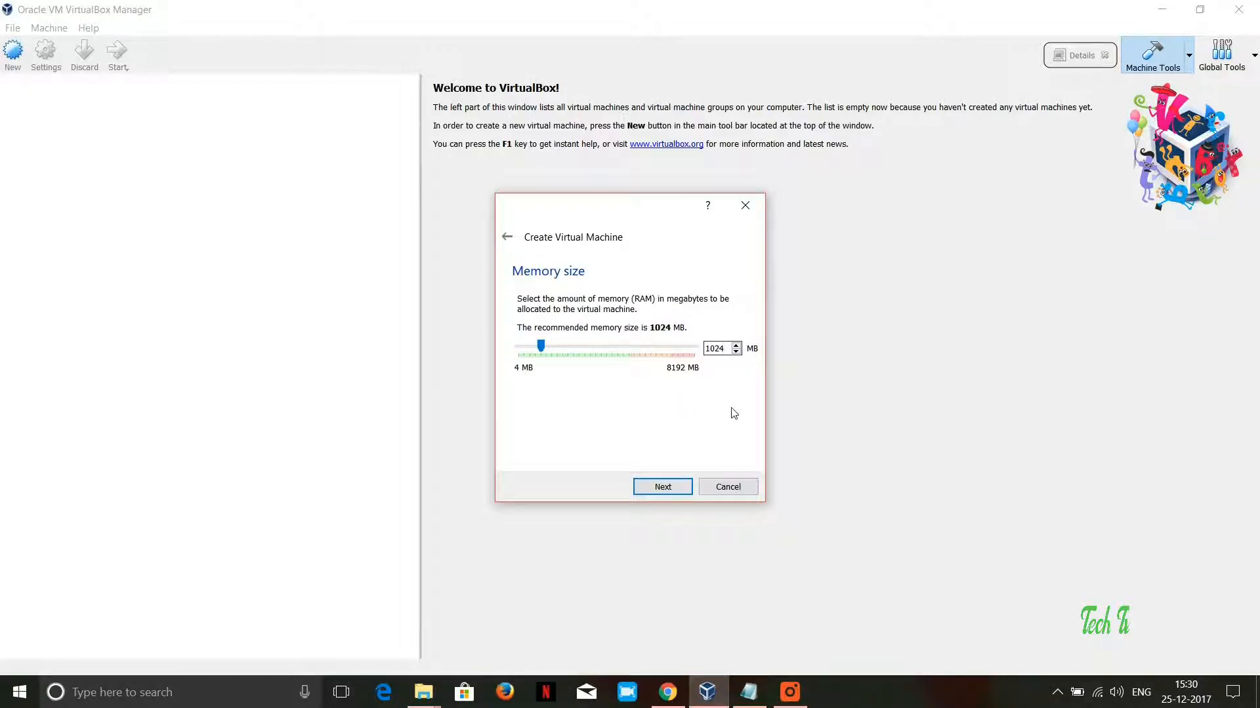
# Step: Set the new virtual machine's memory size to 2048 MB
pyautogui.press('BackSpace')
pyautogui.press('BackSpace')
pyautogui.press('BackSpace')
pyautogui.press('BackSpace')
pyautogui.write('2048')
pyautogui.click(674, 498)
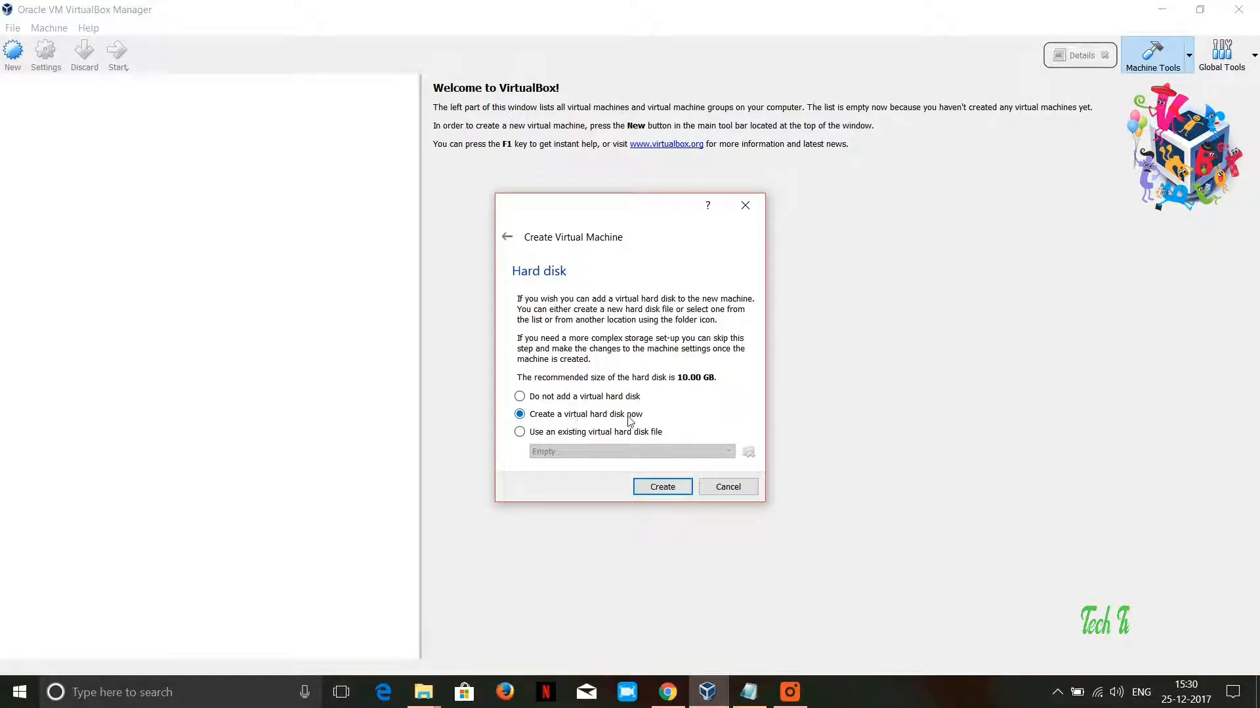
# Step: Create a dynamically allocated VDI virtual hard disk of 10.00 GB for the machine, keeping the suggested file name
pyautogui.click(675, 488)
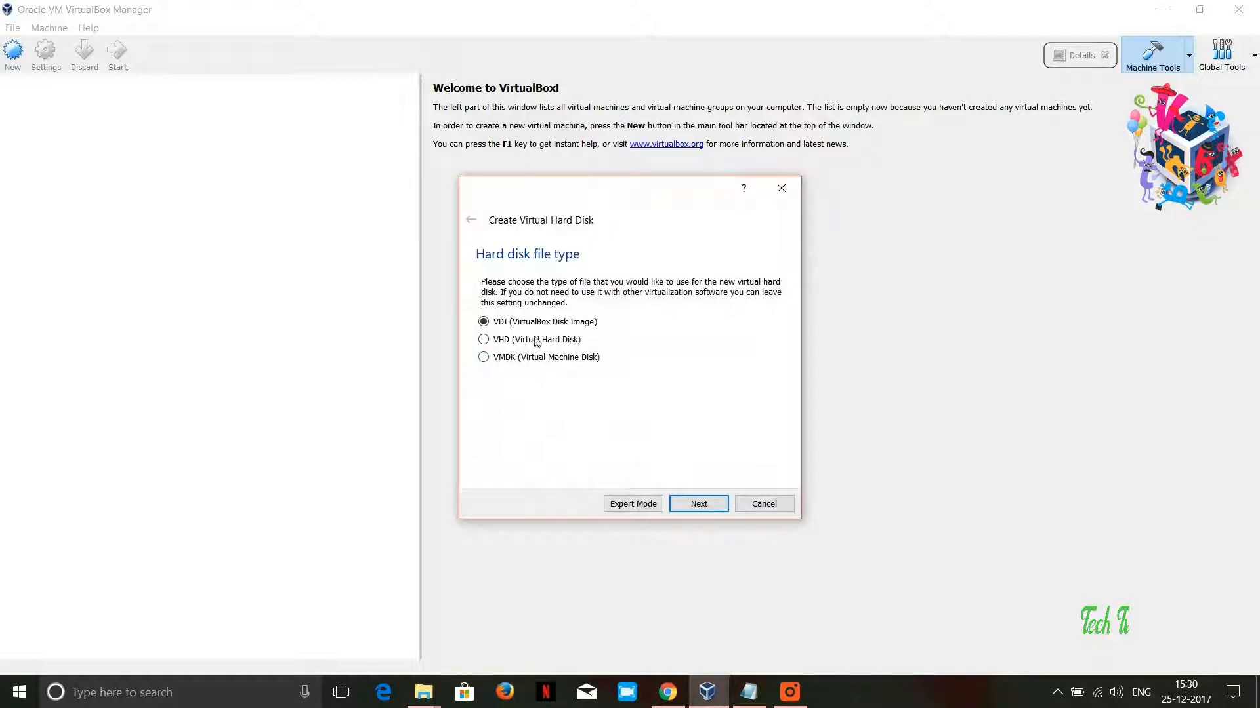
pyautogui.click(721, 503)
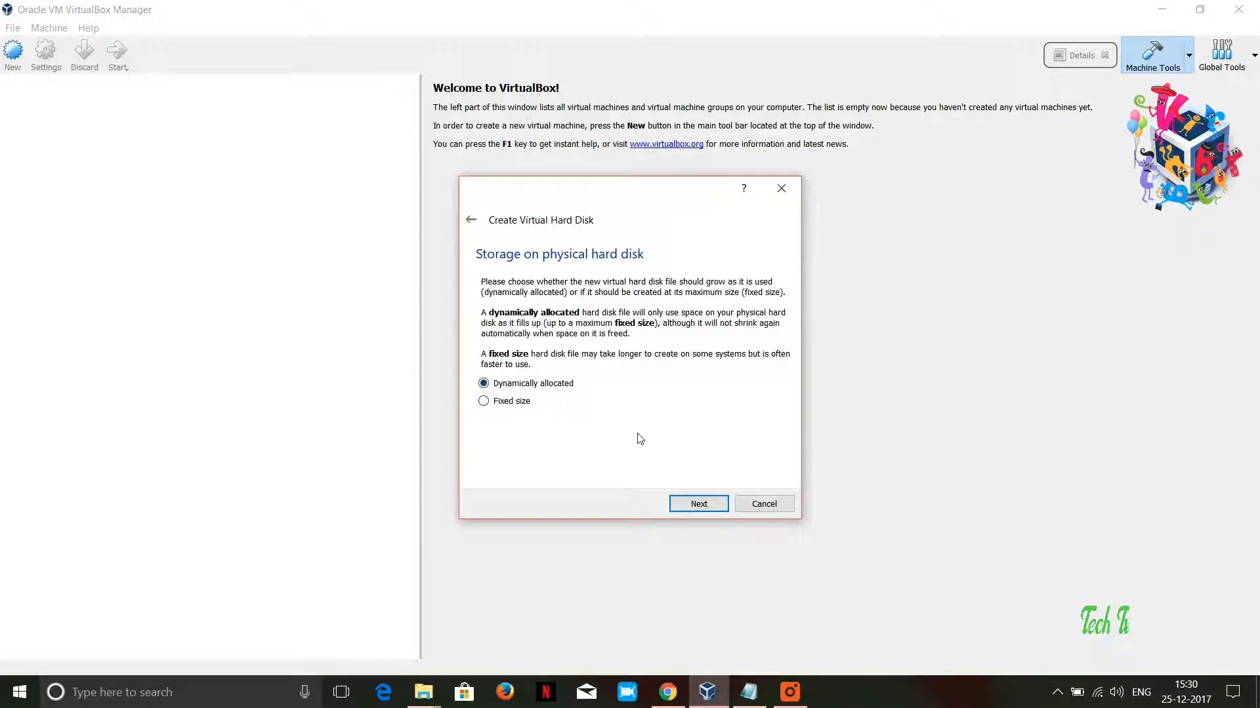
pyautogui.click(699, 503)
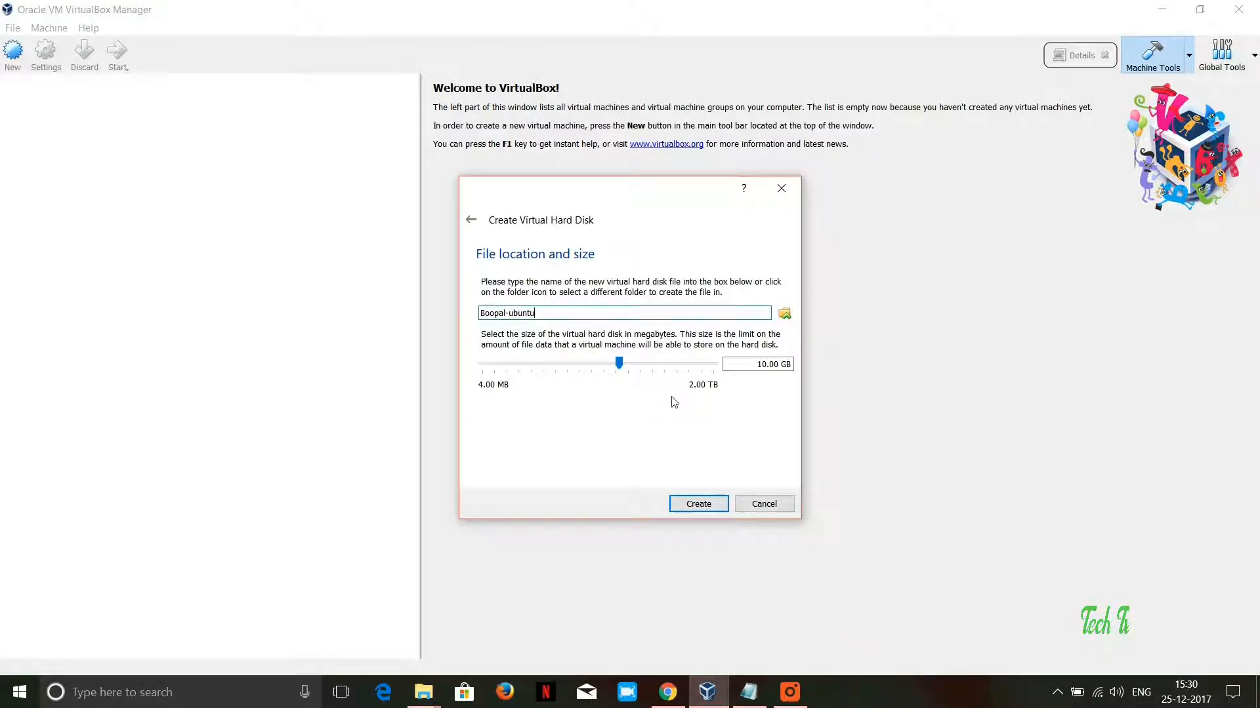
pyautogui.click(700, 509)
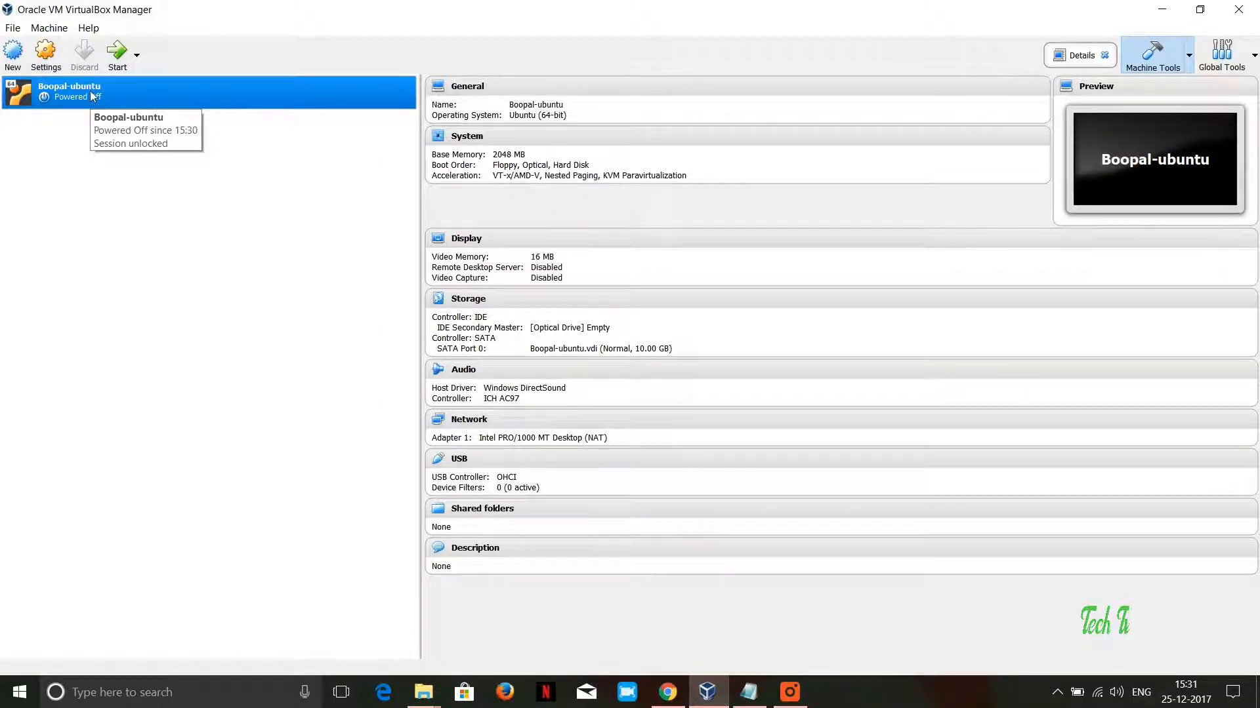
# Step: Start the Ubuntu virtual machine from ubuntu-17.04-desktop-amd64.iso on Data (D:) as the start-up disk, and maximize its window
pyautogui.click(121, 59)
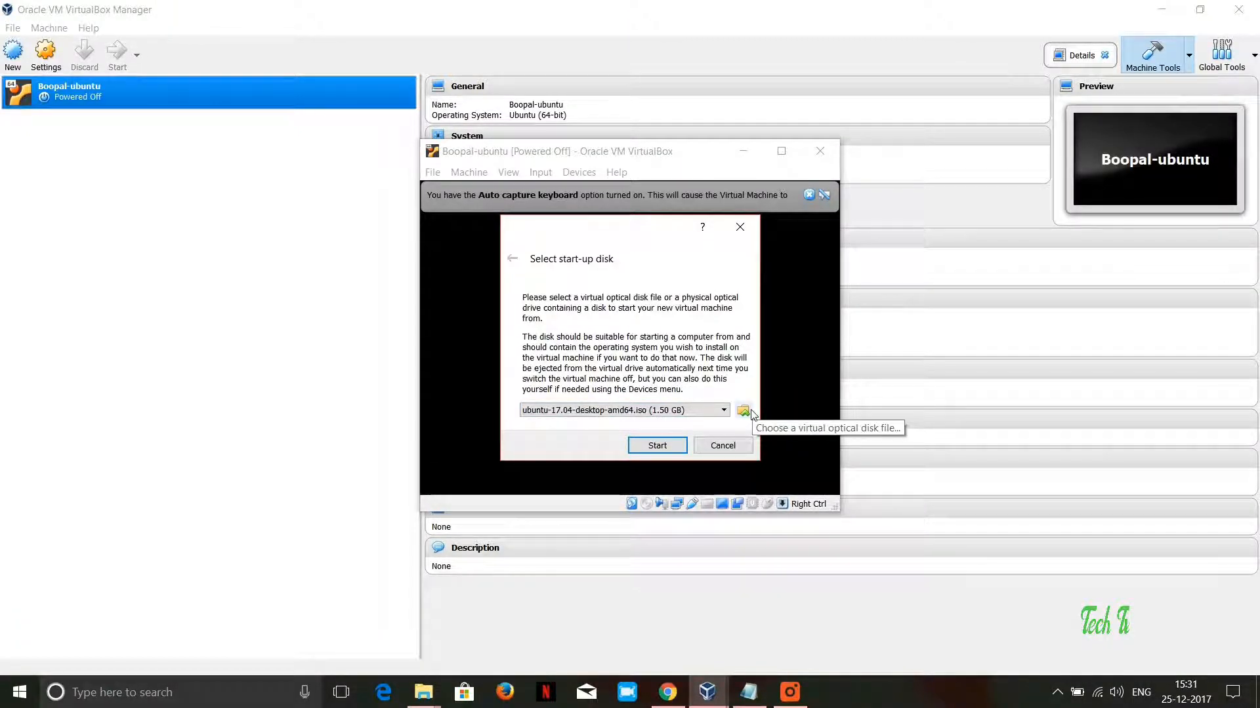
pyautogui.click(724, 412)
pyautogui.click(724, 413)
pyautogui.click(743, 411)
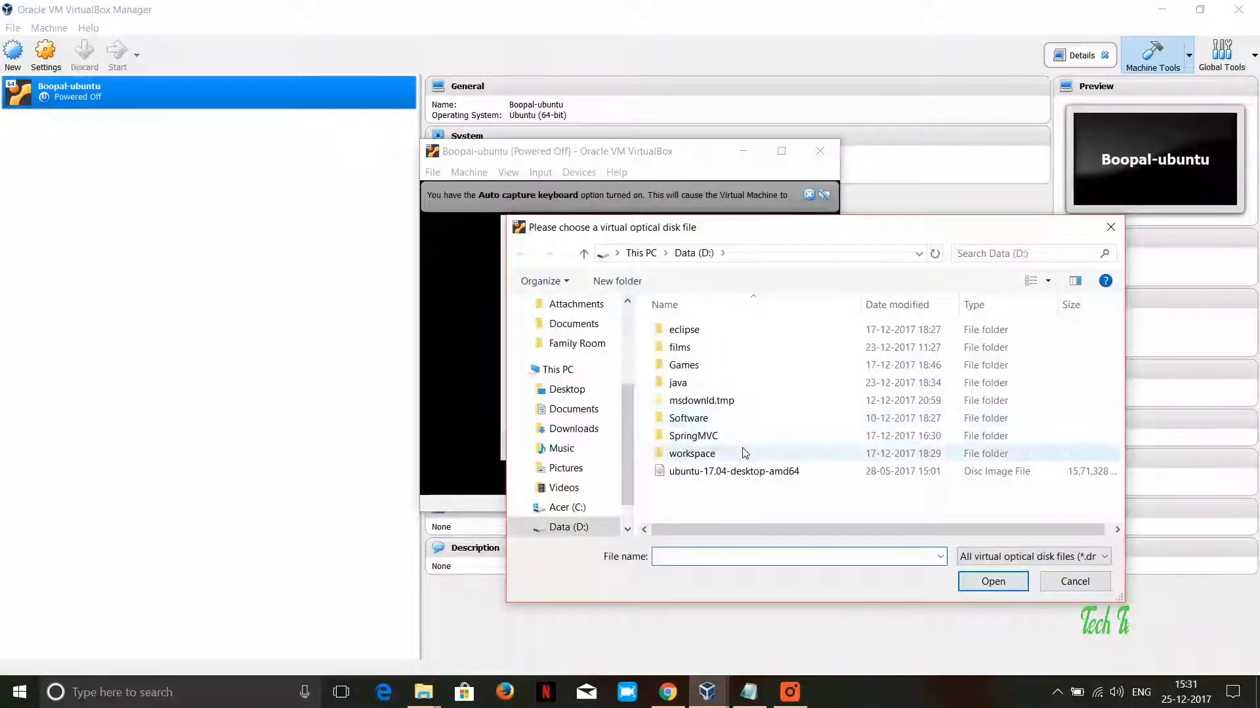
pyautogui.doubleClick(705, 471)
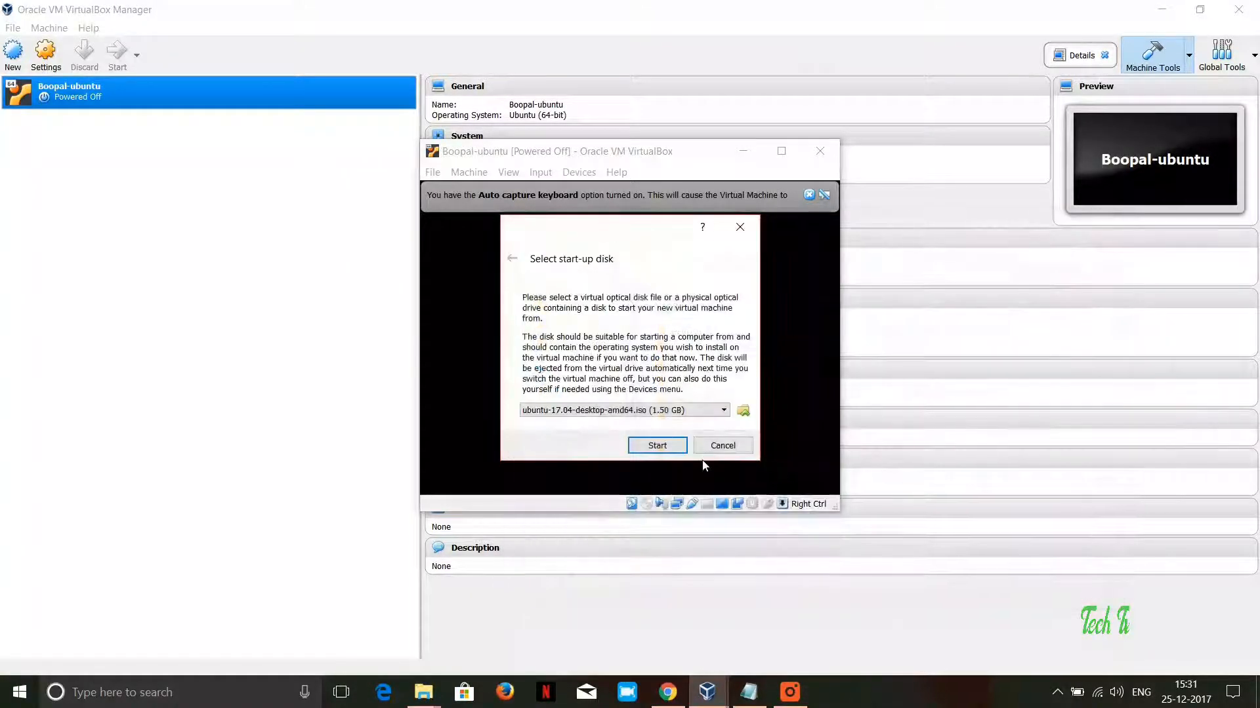
pyautogui.click(657, 445)
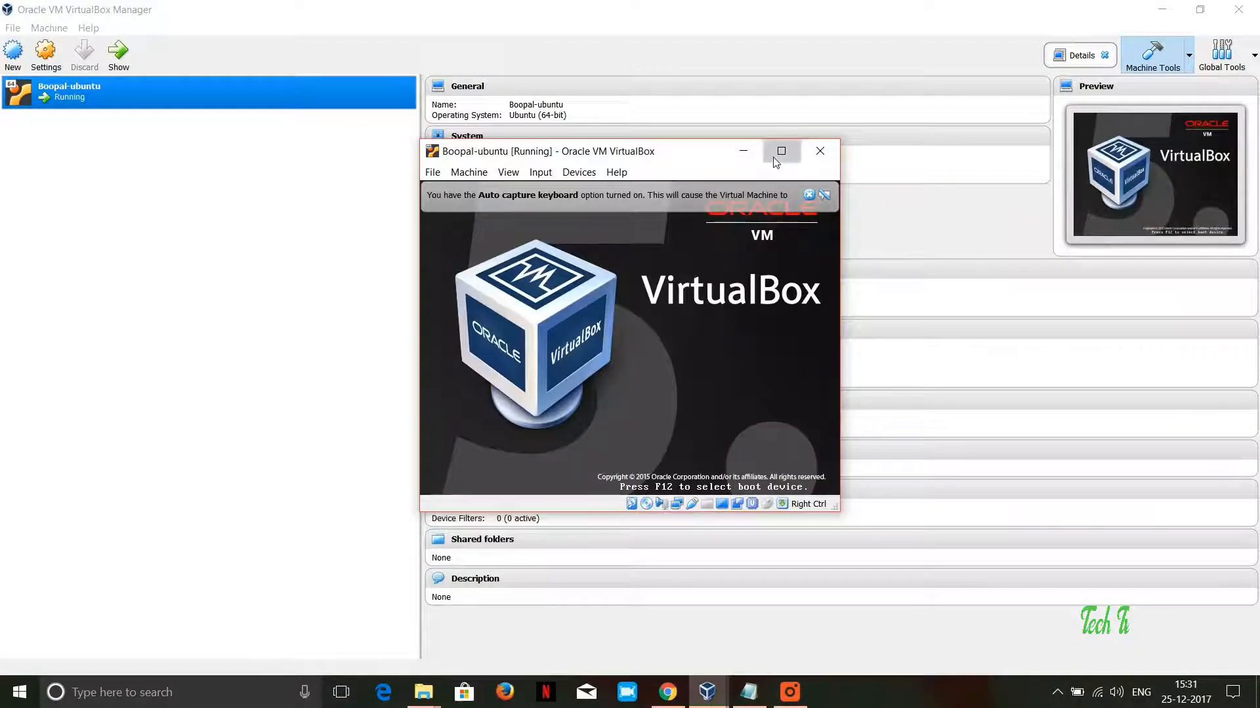
pyautogui.click(781, 152)
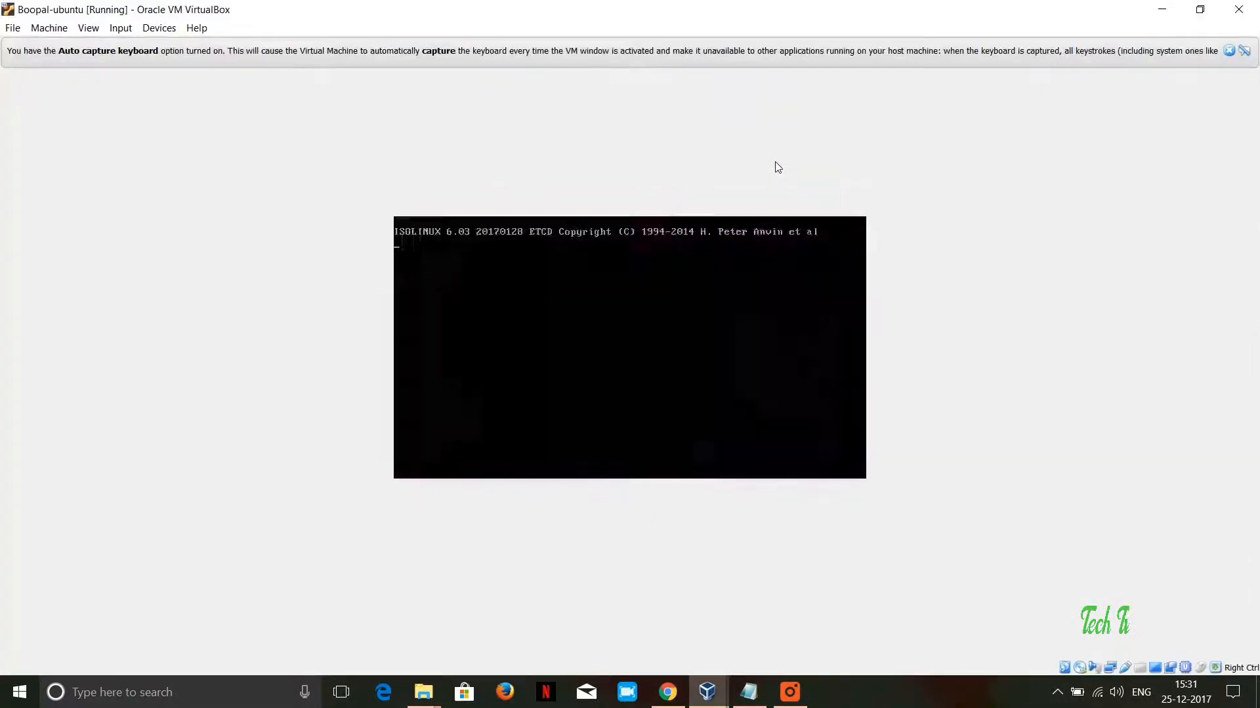